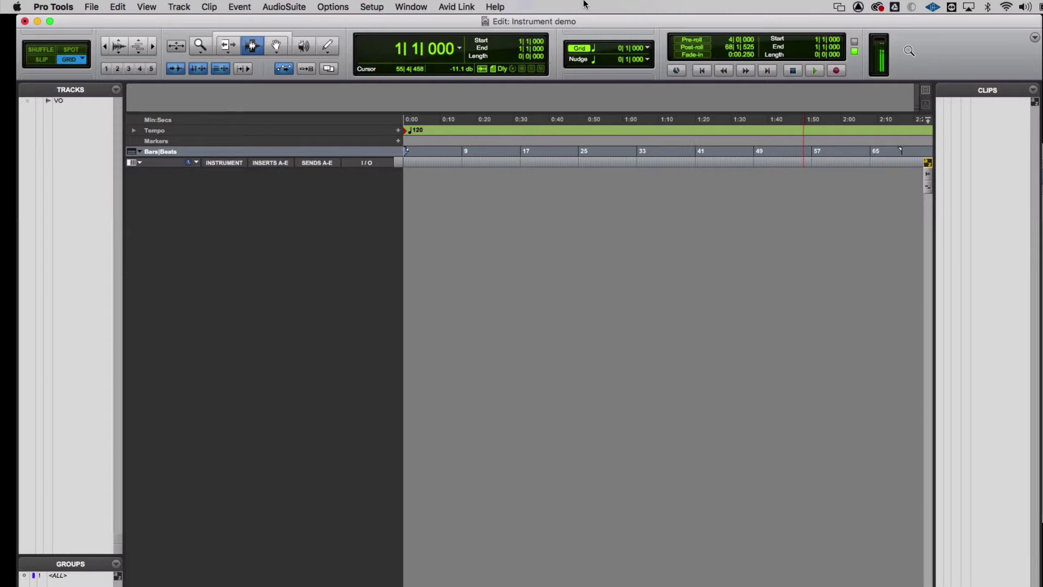
Create a Click 1 track with Click II, play it briefly, then mute it
left_click(179, 6)
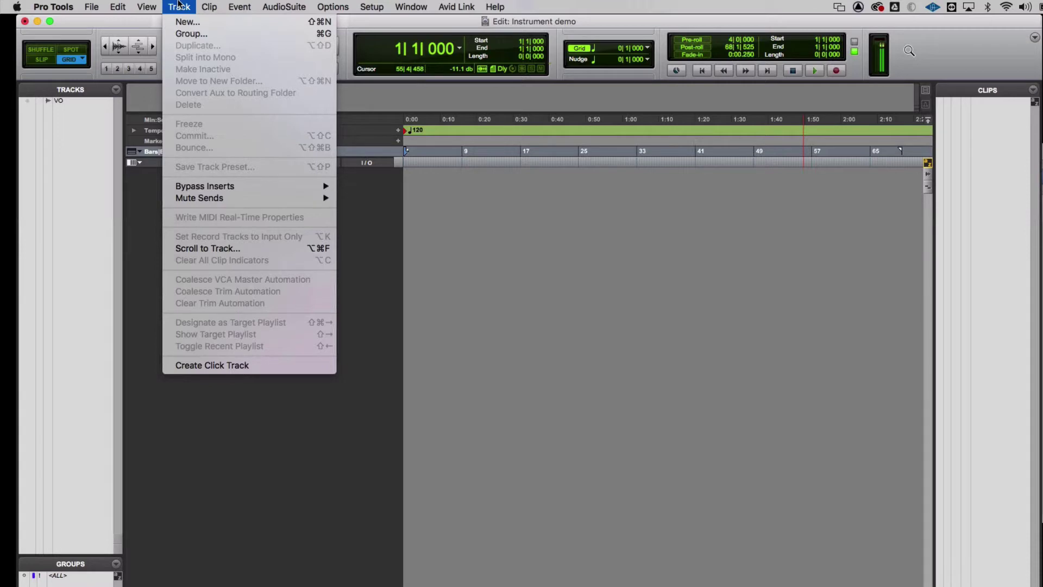
left_click(189, 366)
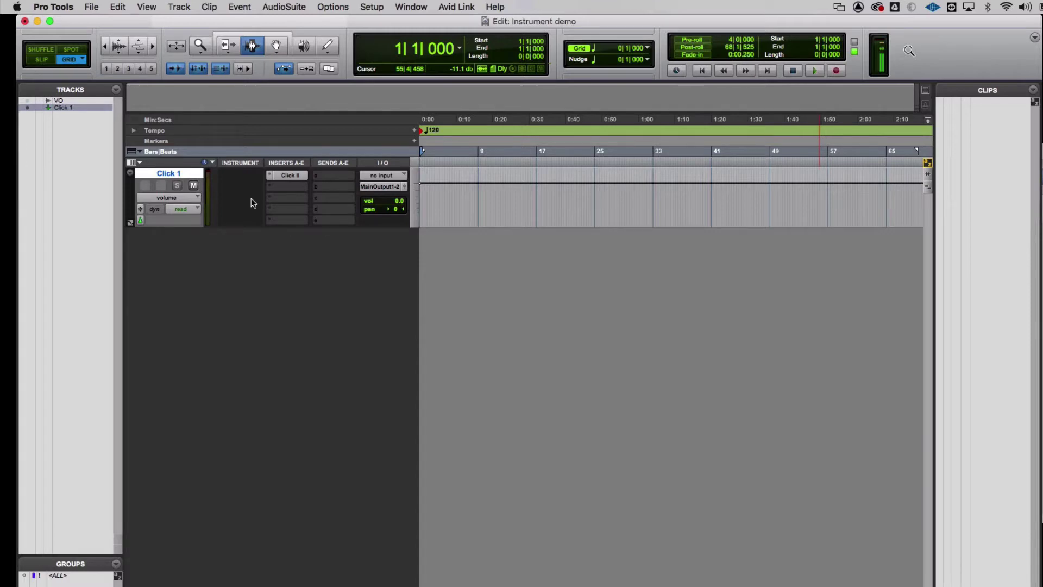
key("space")
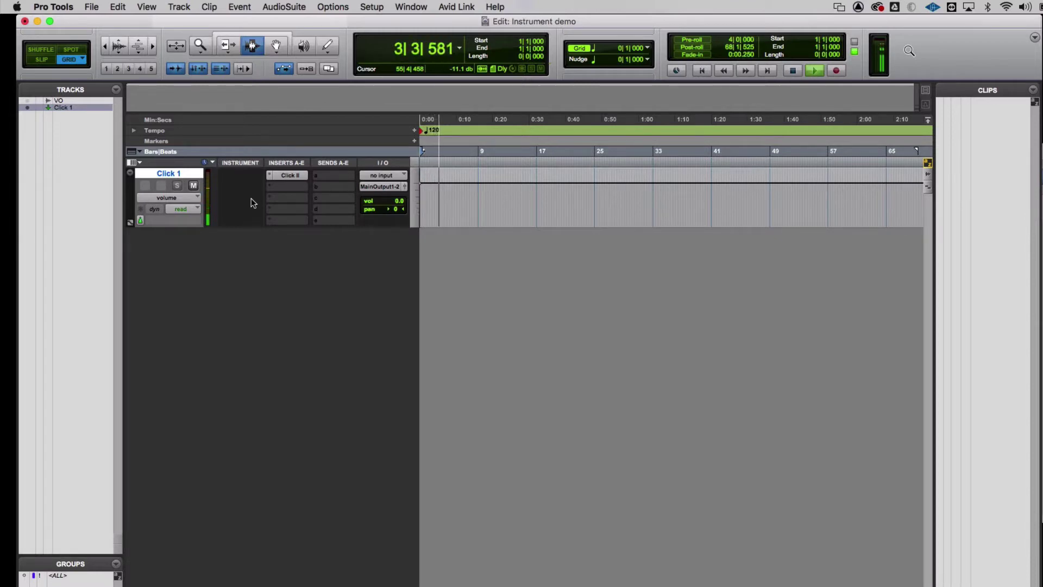
key("space")
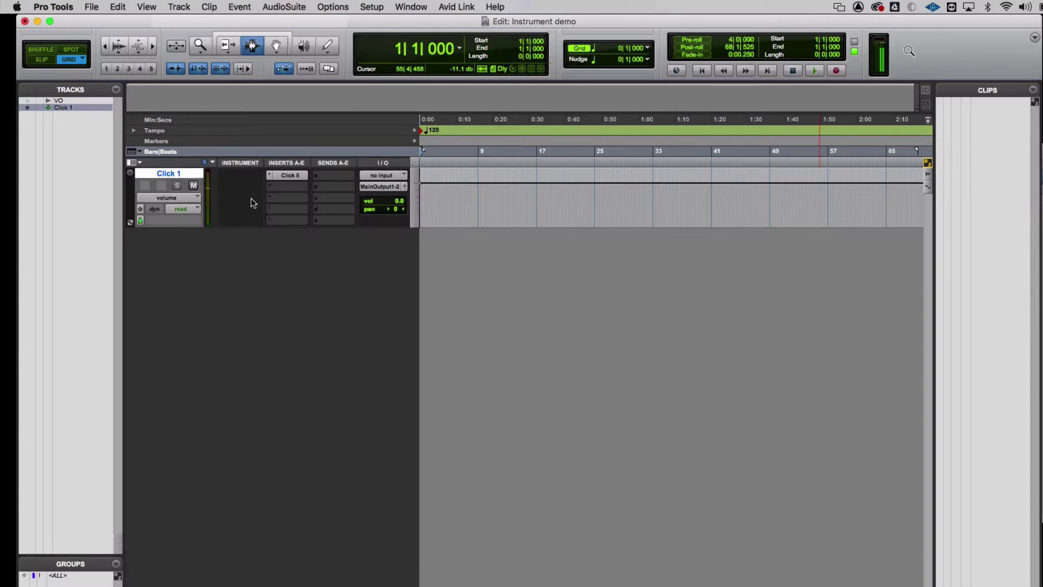
left_click(193, 186)
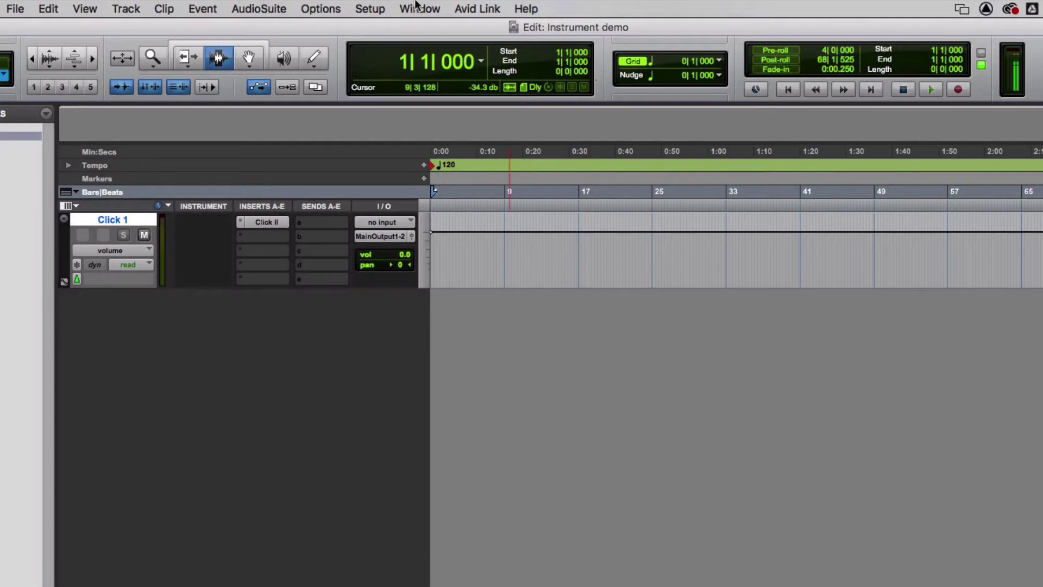
Open the floating Transport window and nudge it slightly down and right
left_click(415, 8)
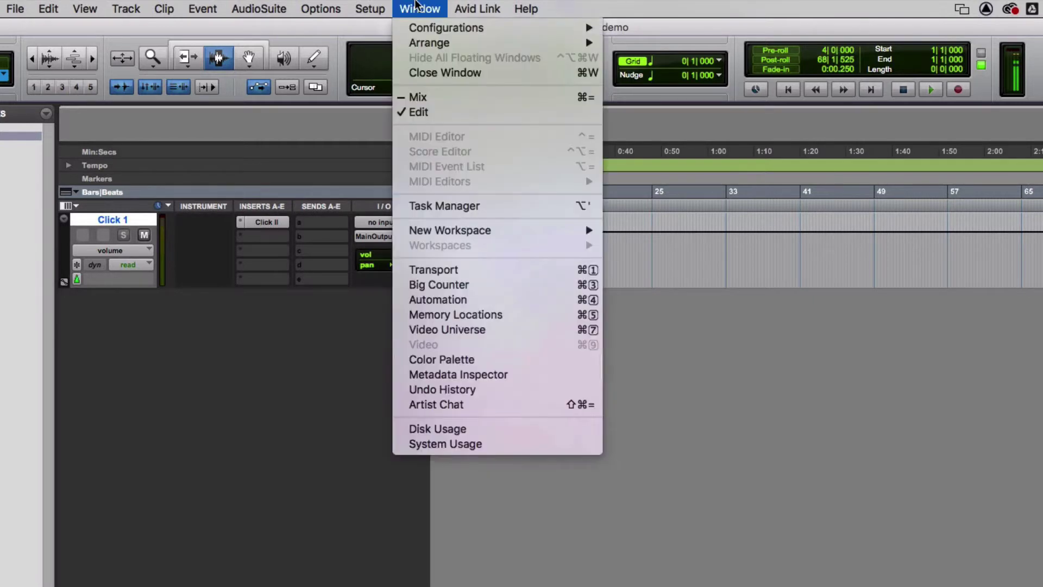
left_click(451, 267)
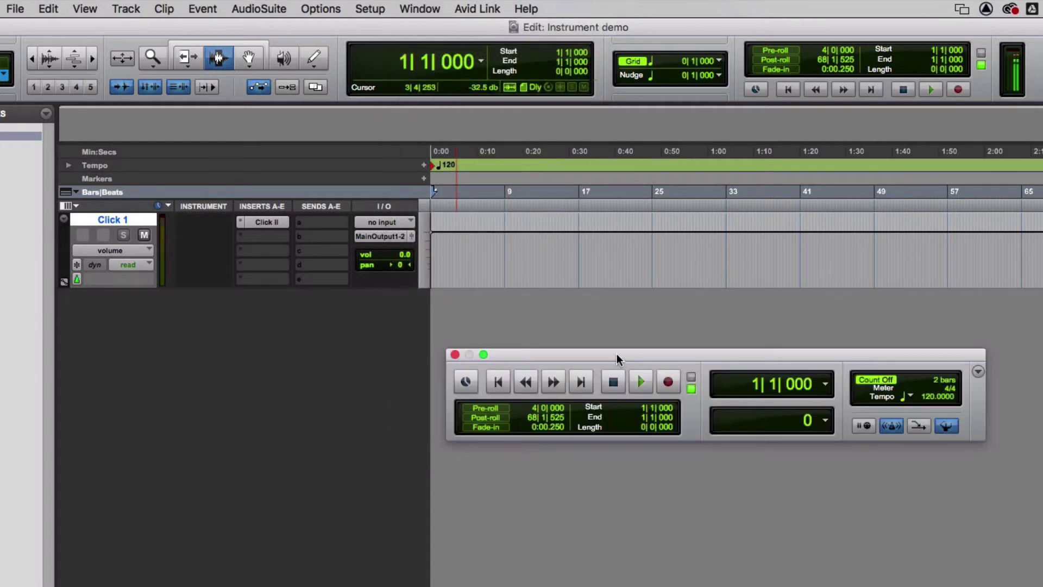
left_click_drag(620, 359, 630, 367)
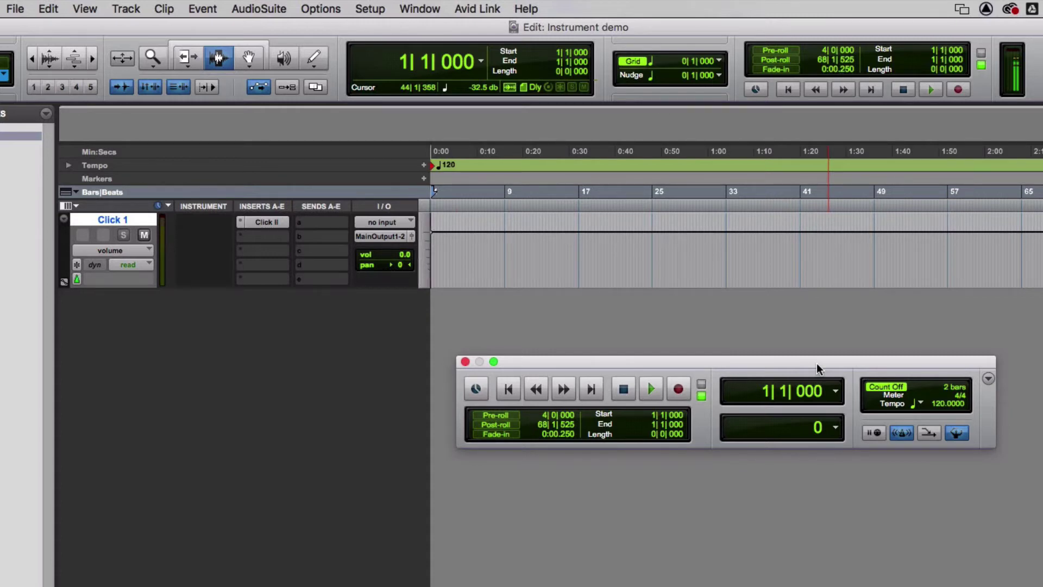
Switch the counters to Min:Secs, then back to Bars|Beats
left_click(834, 393)
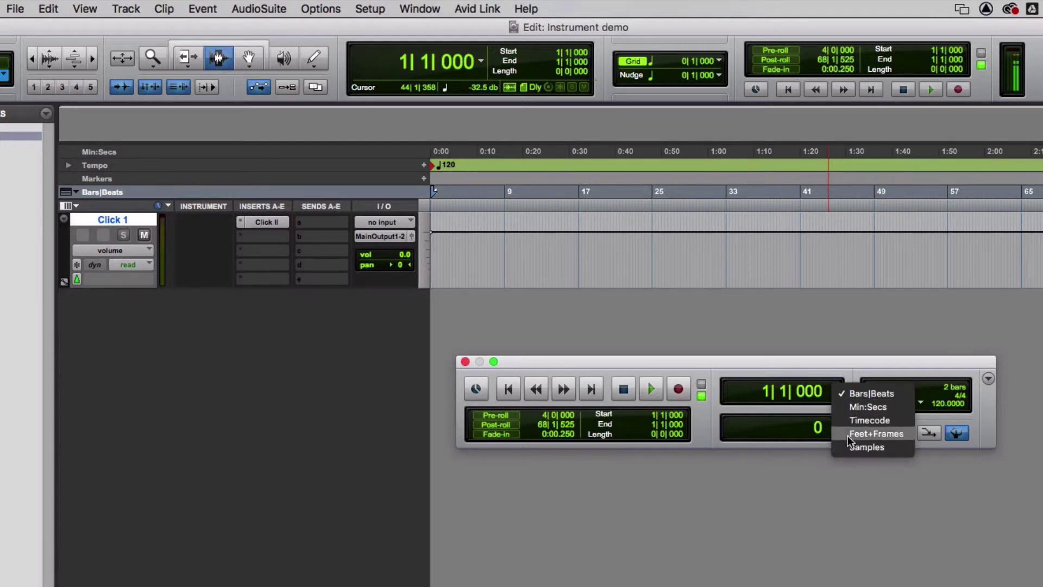
left_click(868, 407)
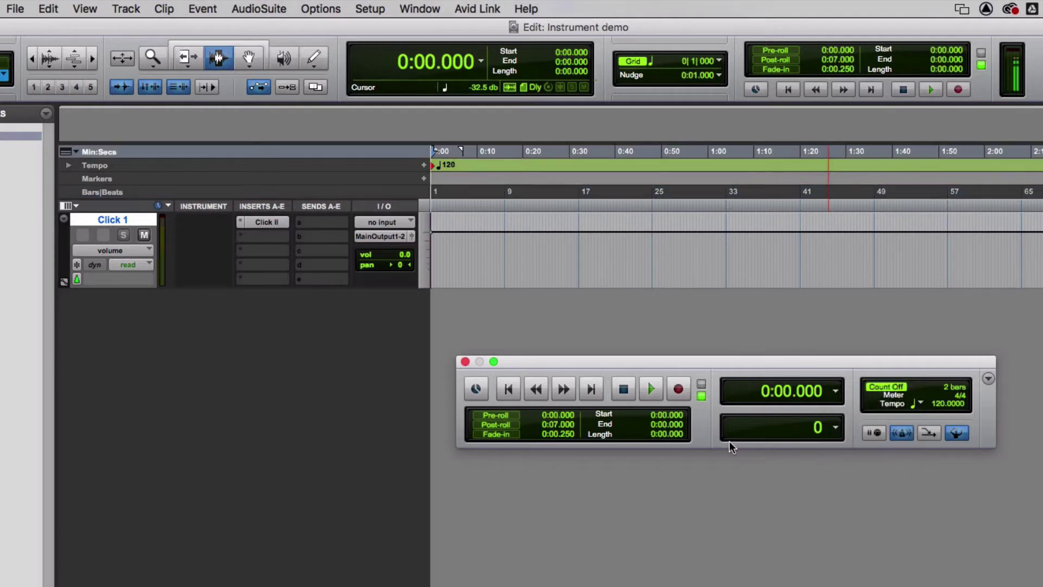
key("space")
key("space")
left_click(835, 391)
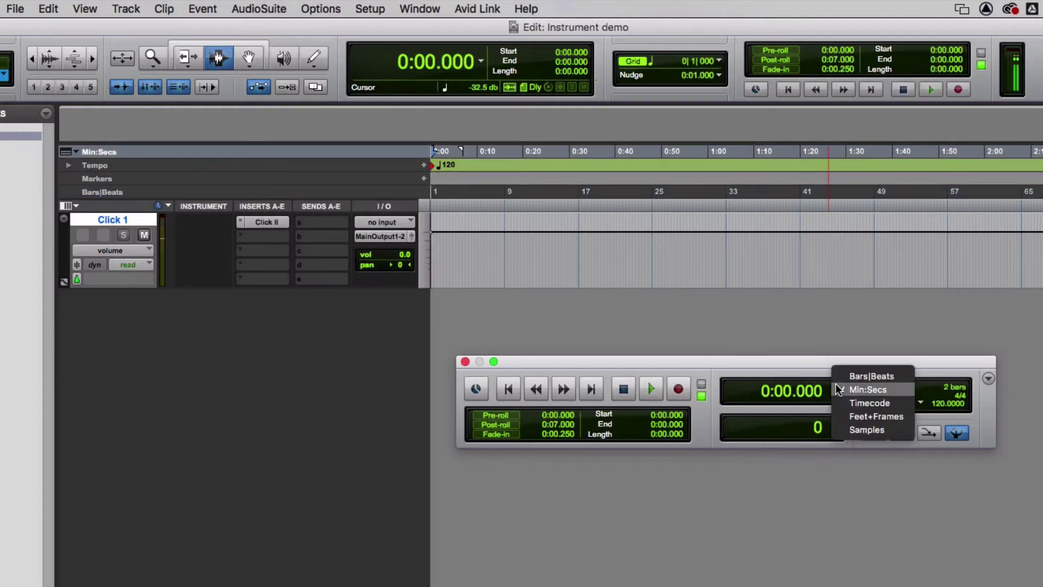
left_click(866, 372)
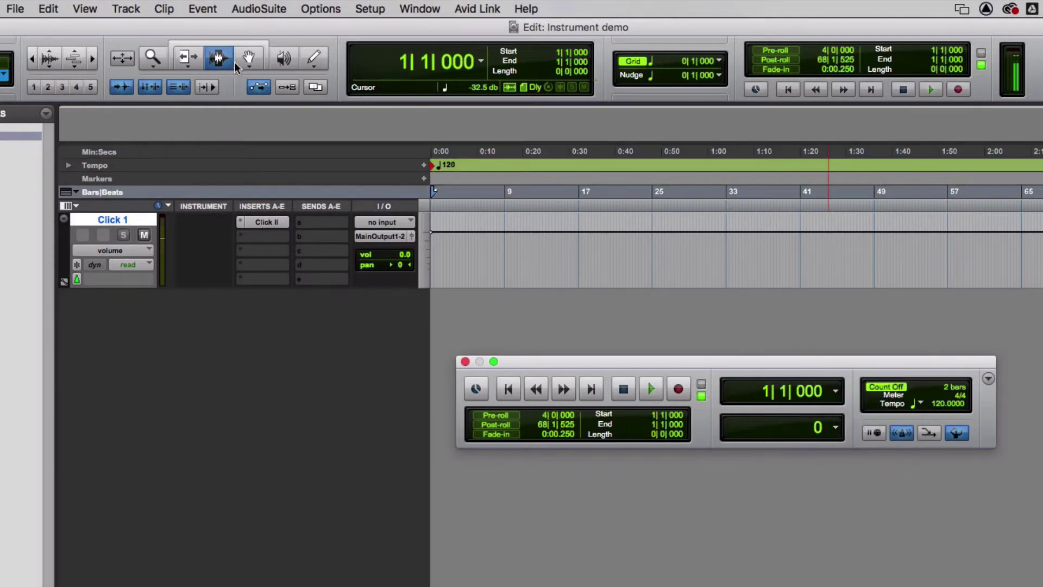
left_click(476, 62)
left_click(482, 63)
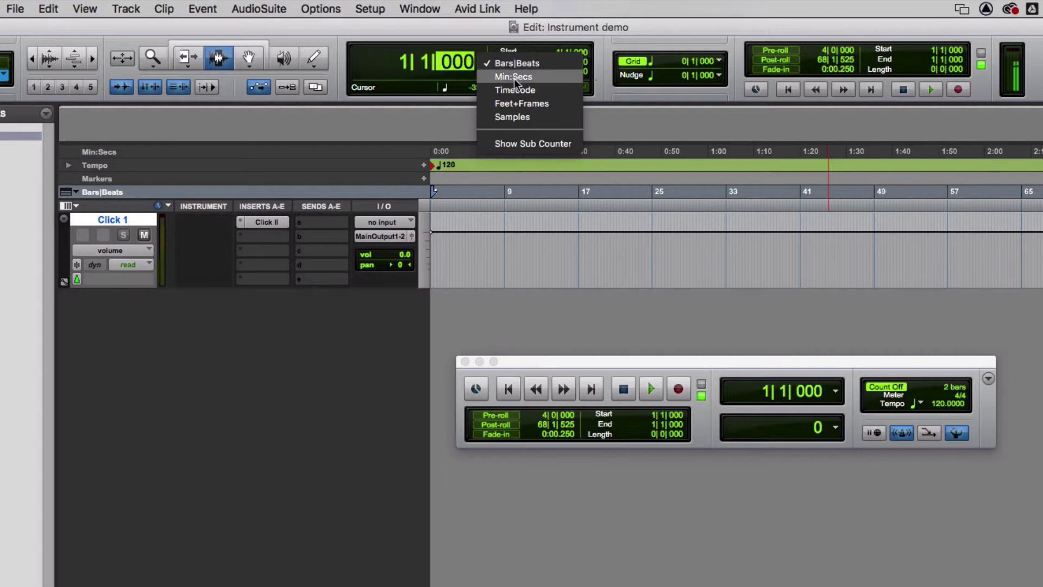
left_click(931, 409)
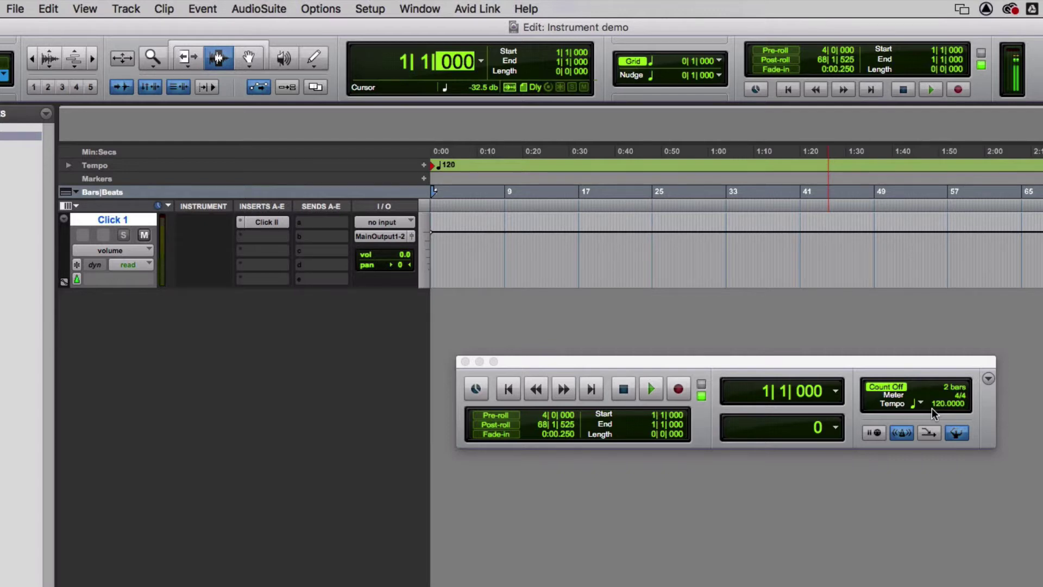
Drag the Transport tempo above 120 and play the faster click briefly
left_click_drag(931, 408, 940, 371)
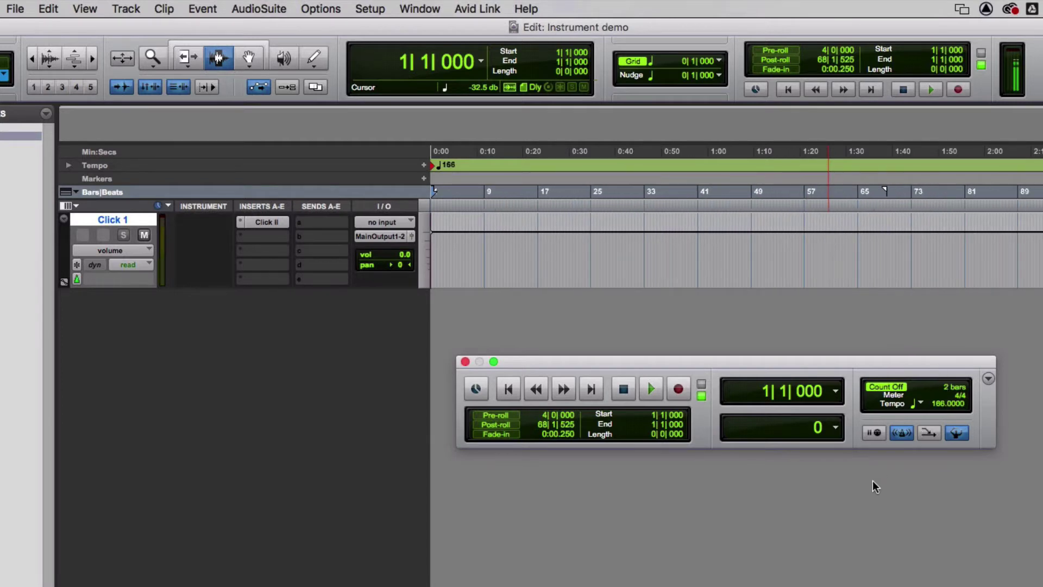
key("space")
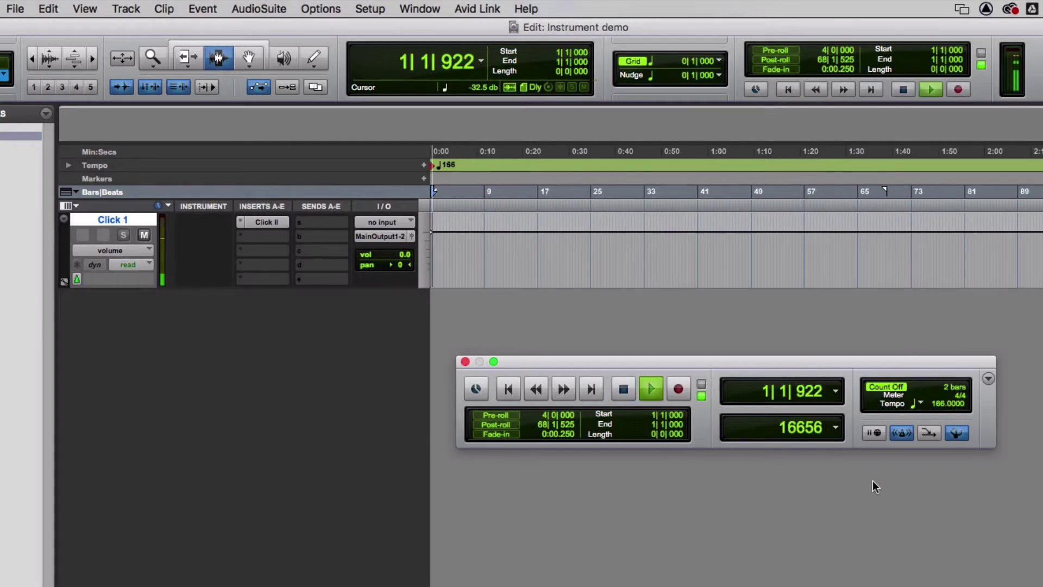
key("space")
Enter a tempo of 70 and play to hear the slower click
left_click(941, 405)
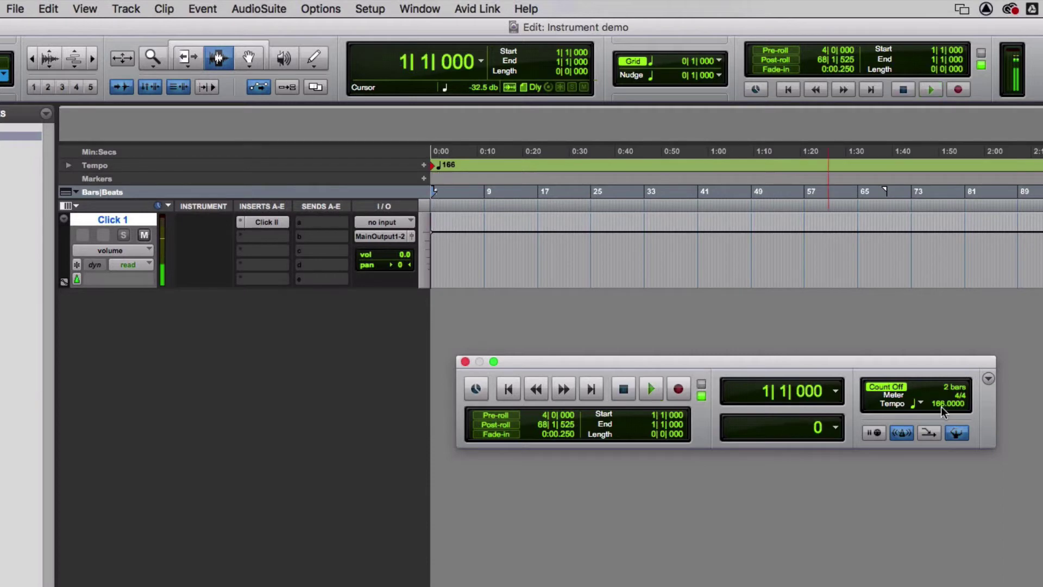
type("70")
key("Return")
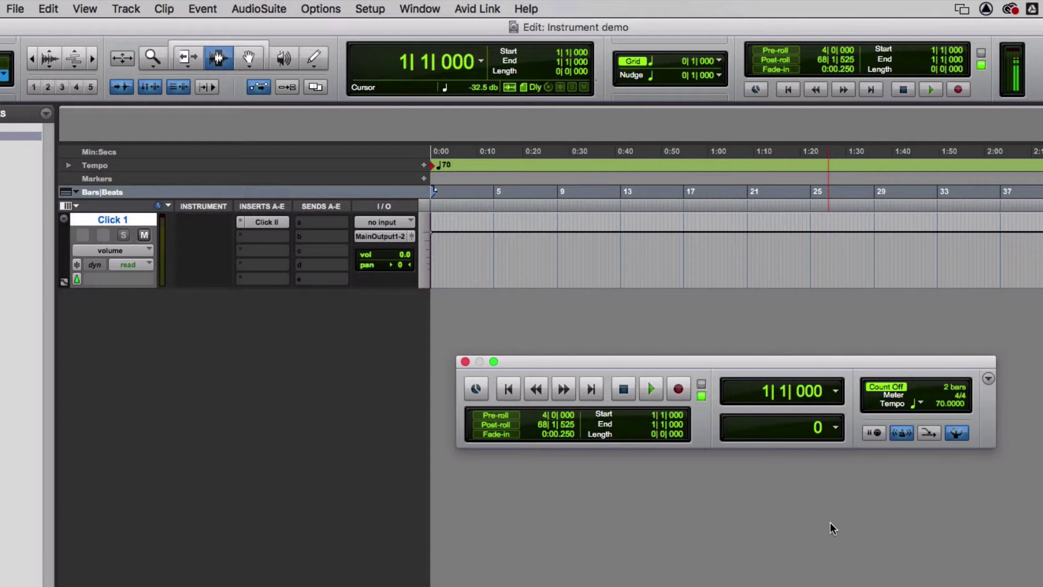
key("space")
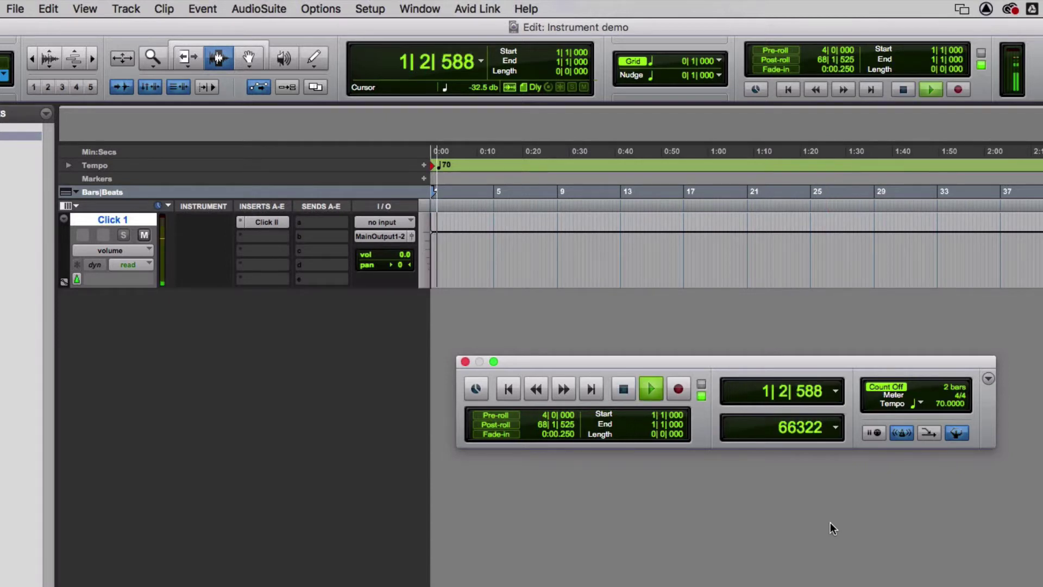
key("space")
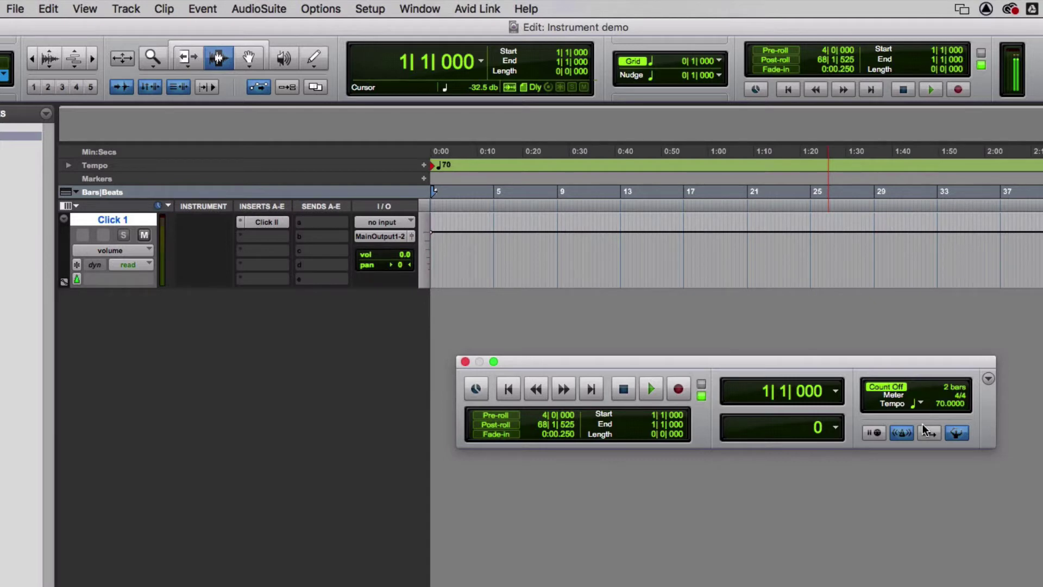
Enter 120 in the Transport tempo field, then tap T to settle at 113
left_click(938, 407)
type("120")
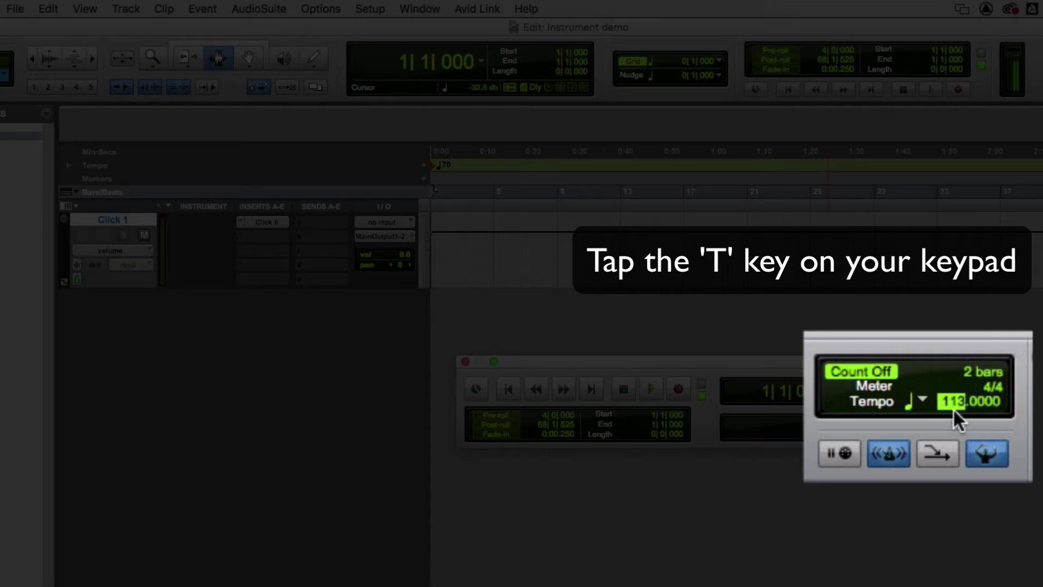
key("t")
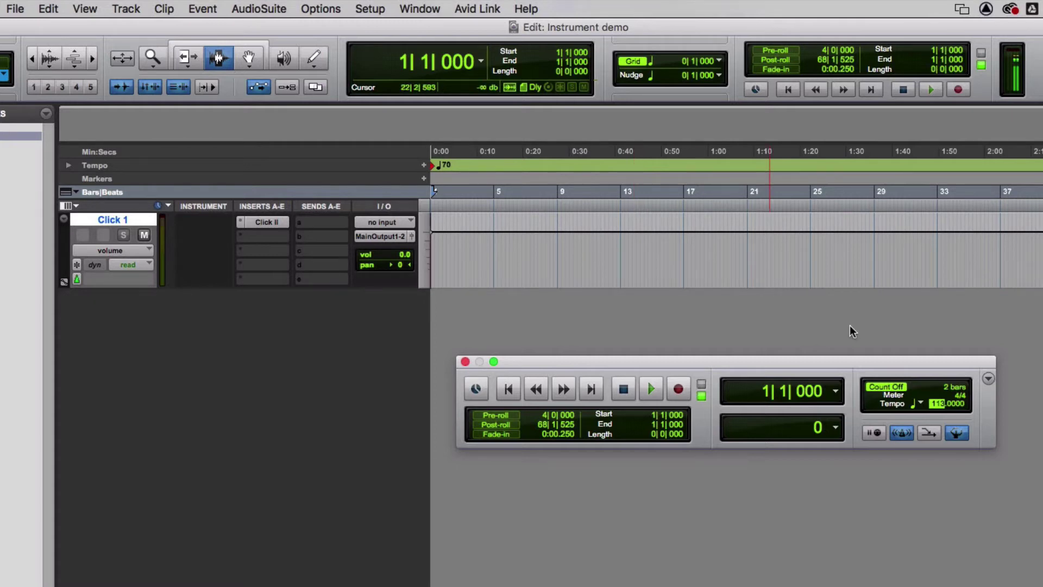
Close the Transport with Cmd+keypad 1, then create one stereo Instrument track named Inst
key("super+KP_1")
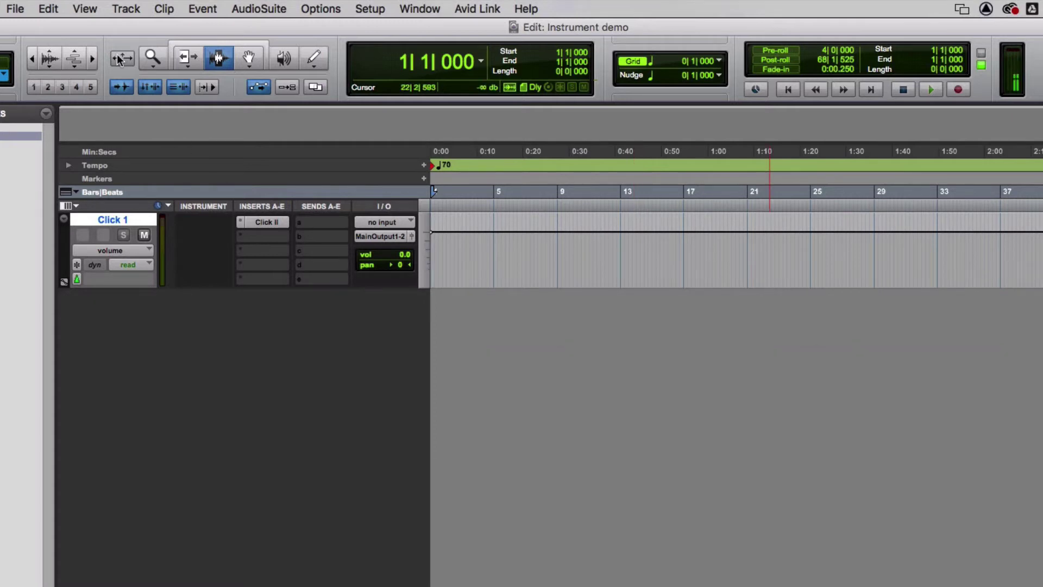
left_click(123, 6)
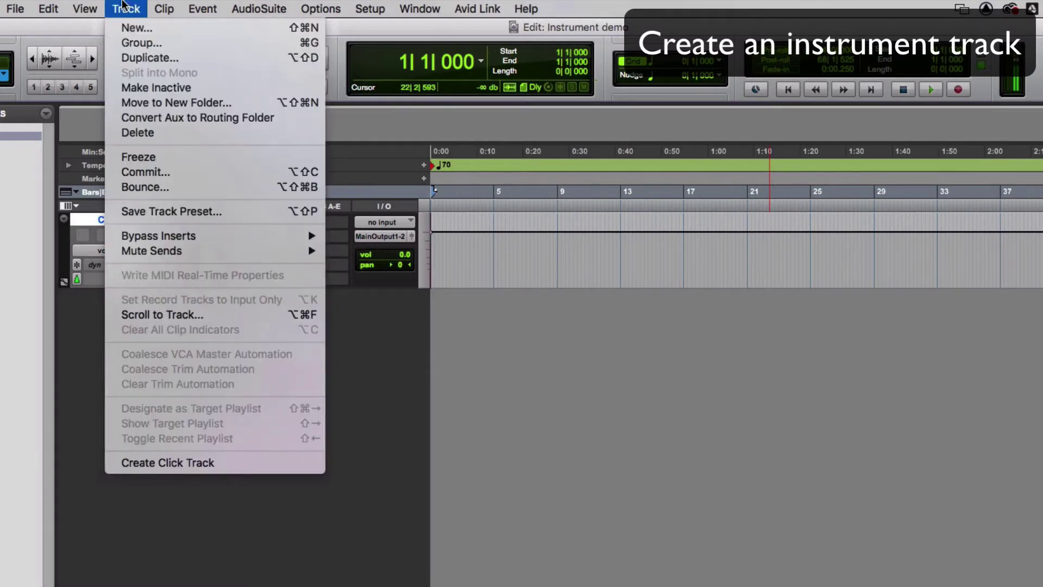
left_click(136, 27)
left_click_drag(568, 272, 566, 303)
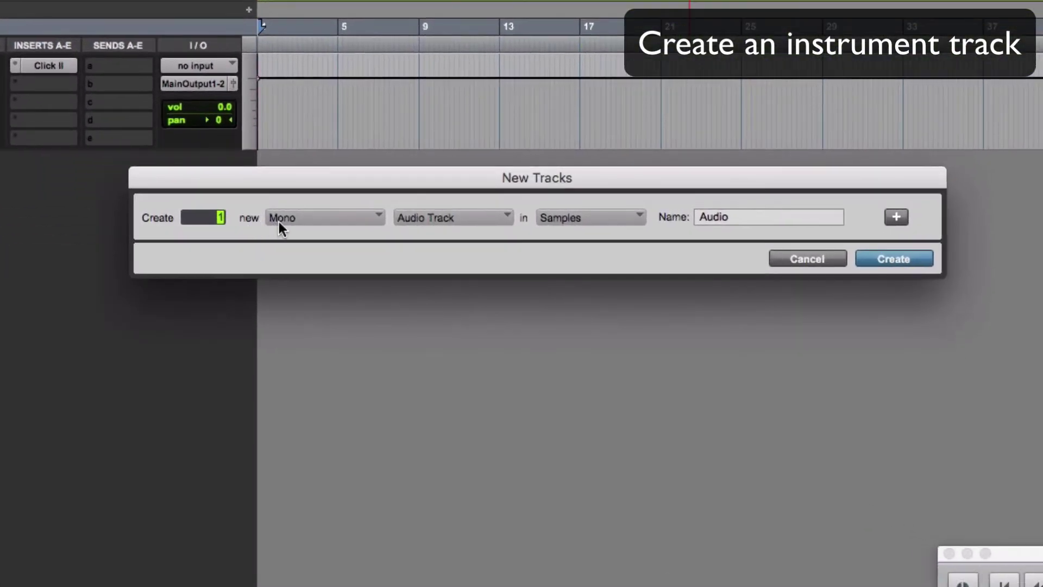
left_click(337, 220)
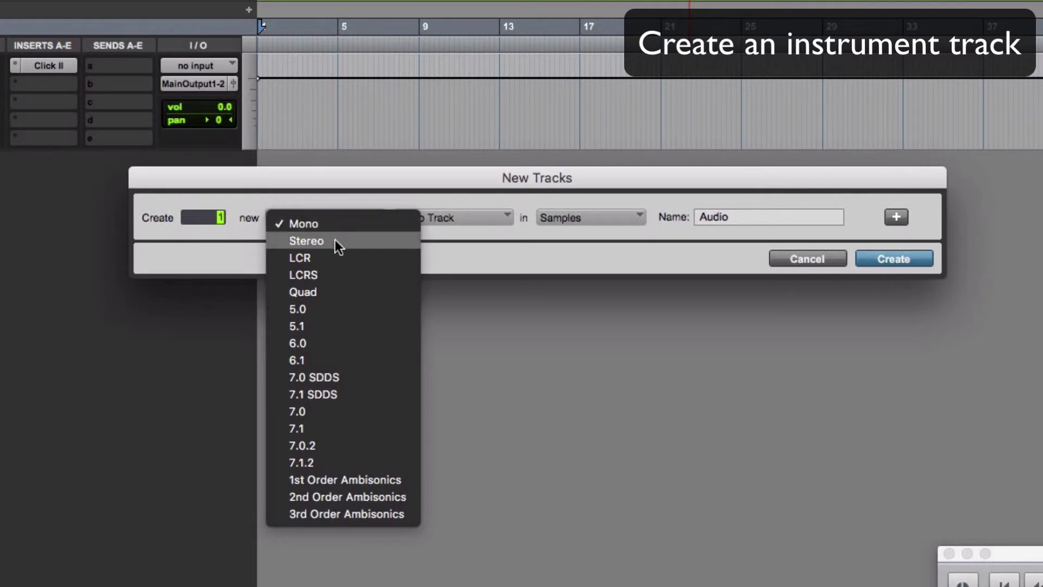
left_click(335, 239)
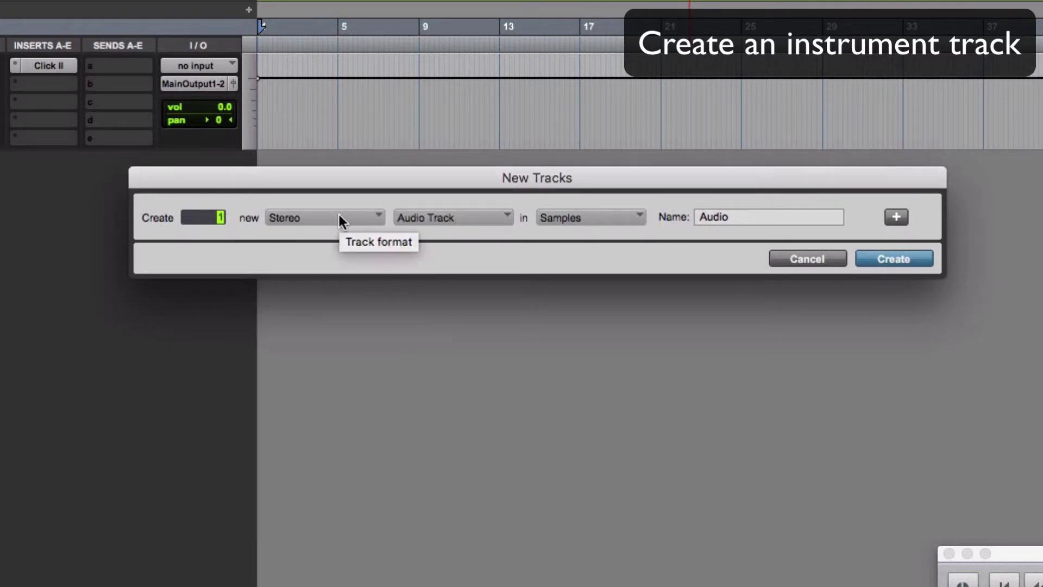
left_click(438, 214)
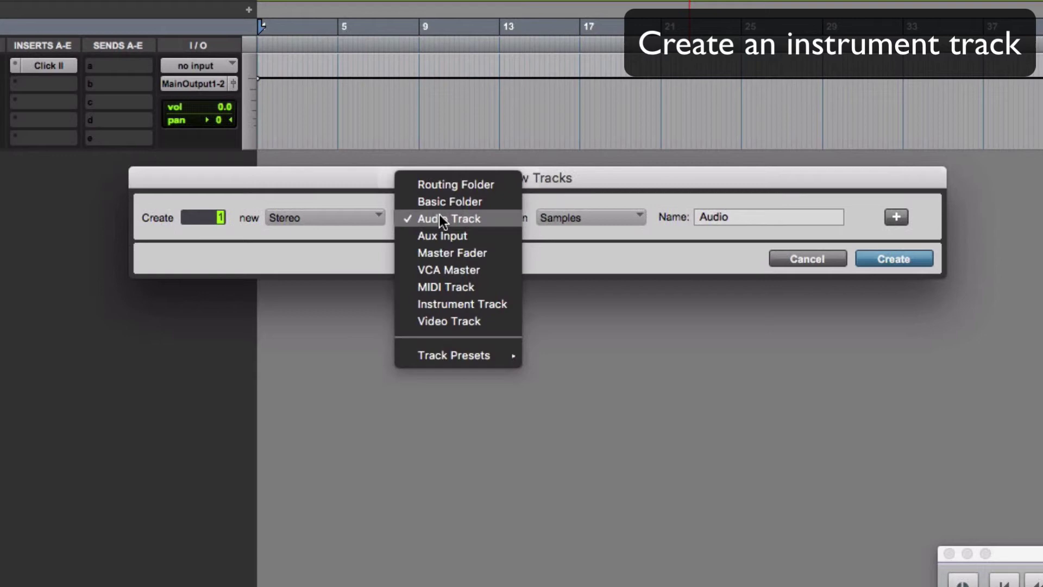
left_click(427, 293)
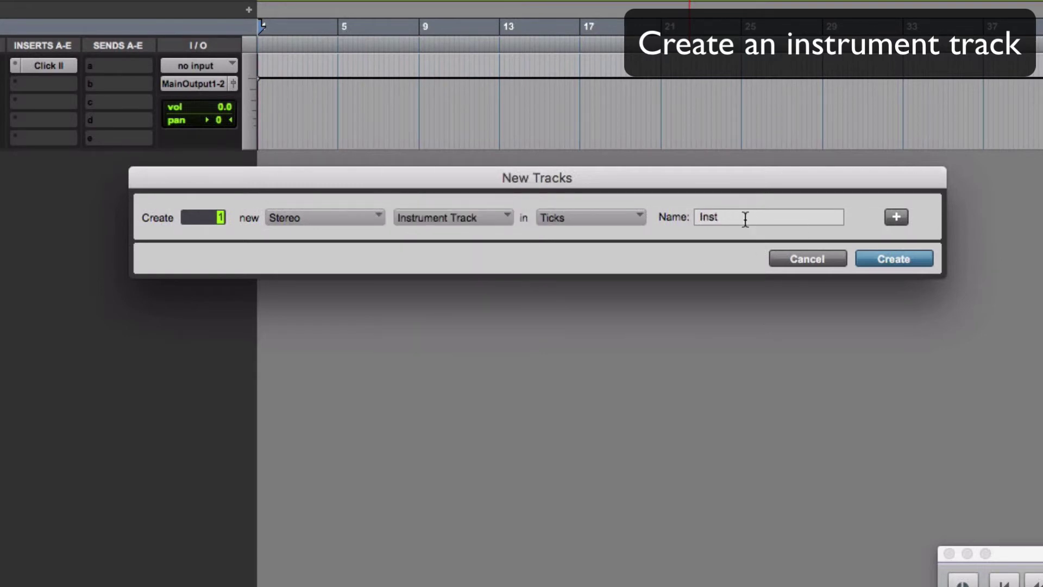
left_click(885, 258)
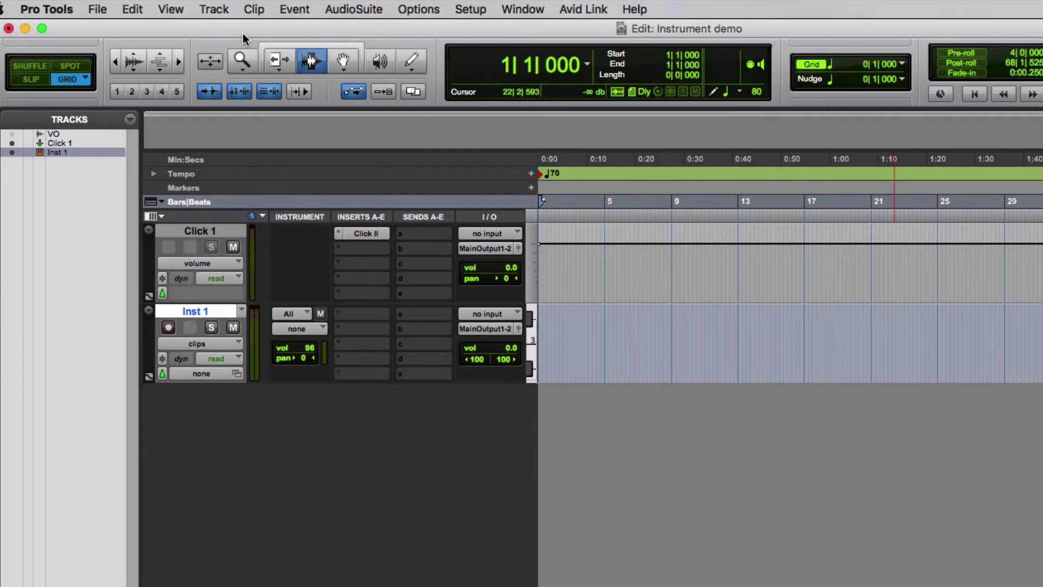
left_click(170, 10)
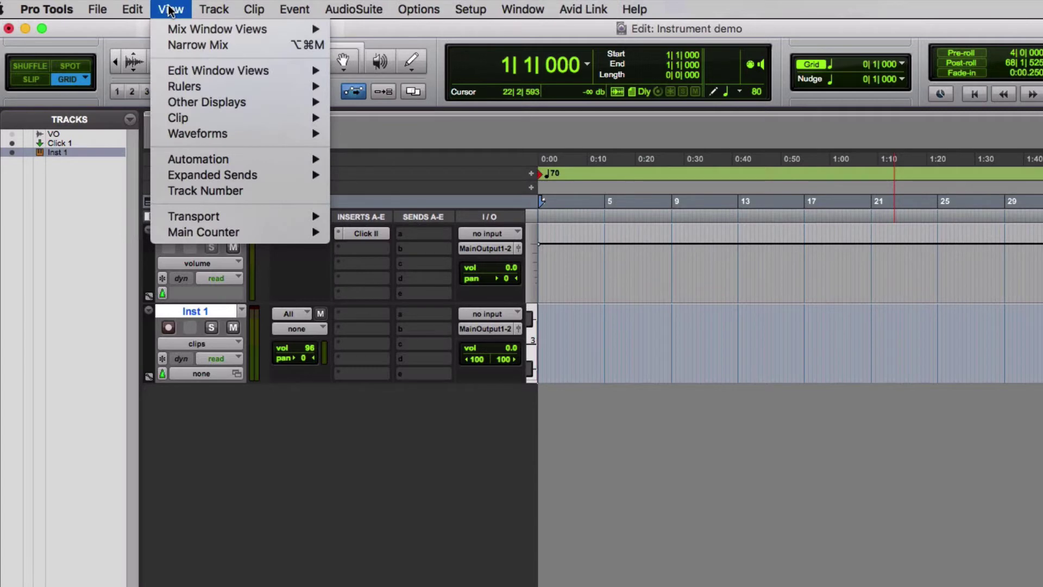
mouse_move(173, 76)
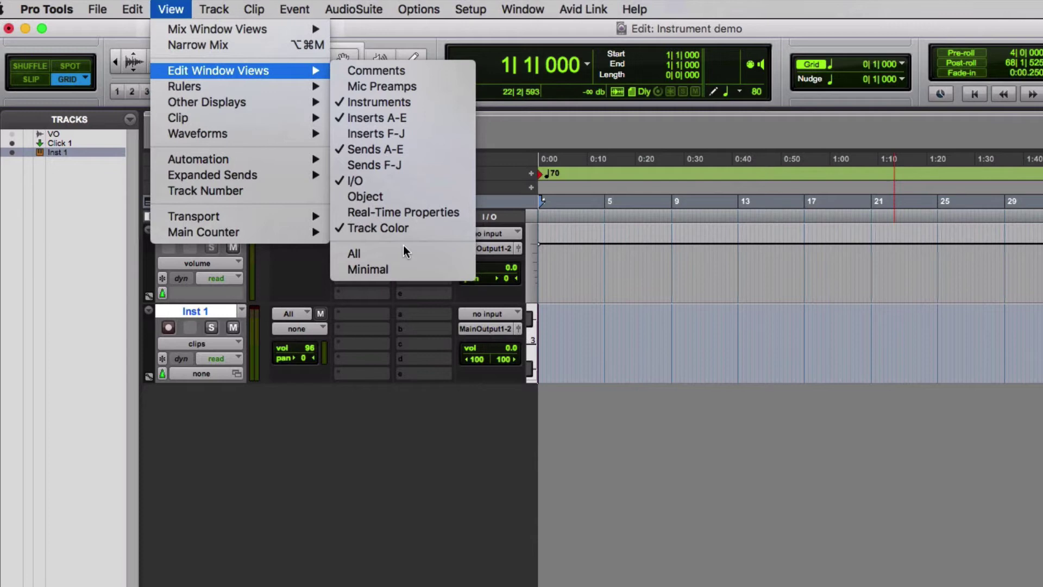
left_click(396, 108)
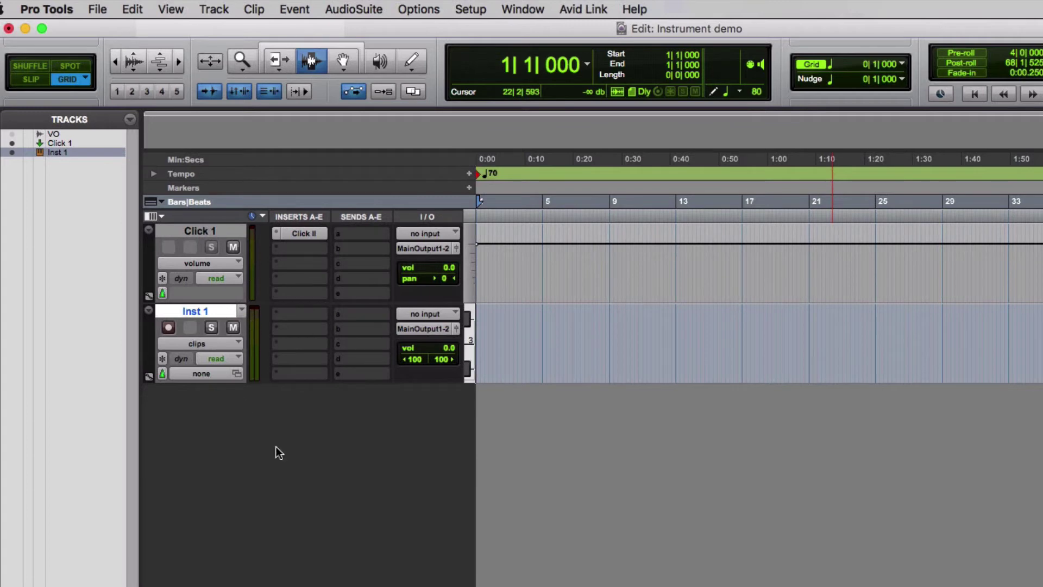
left_click(185, 7)
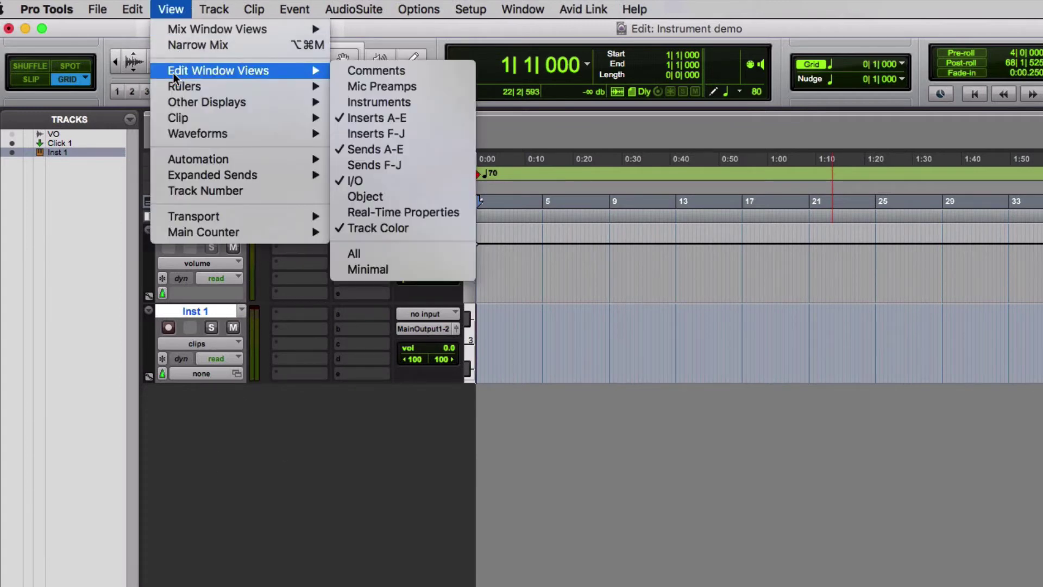
left_click(381, 101)
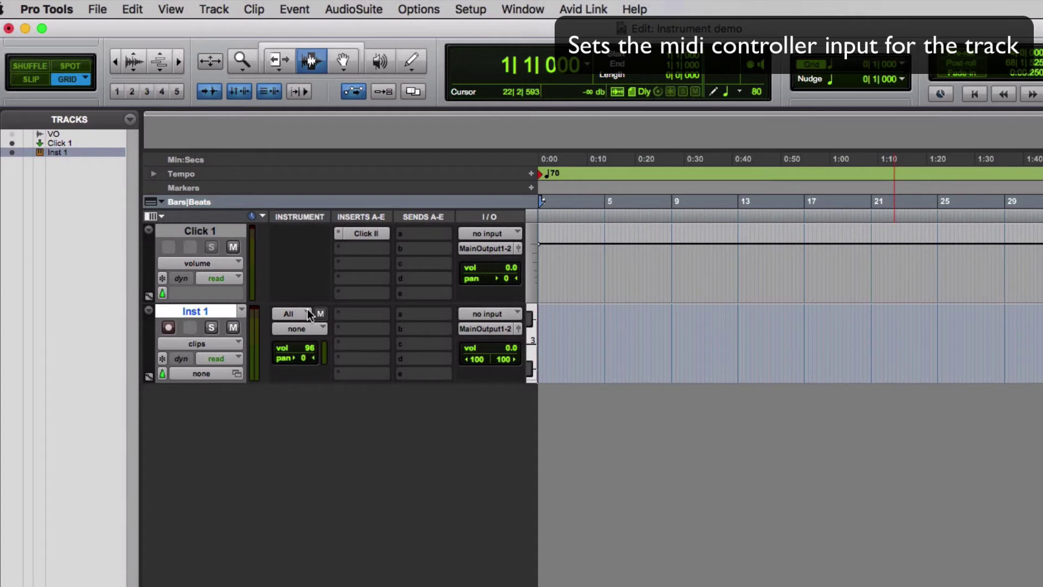
left_click(309, 314)
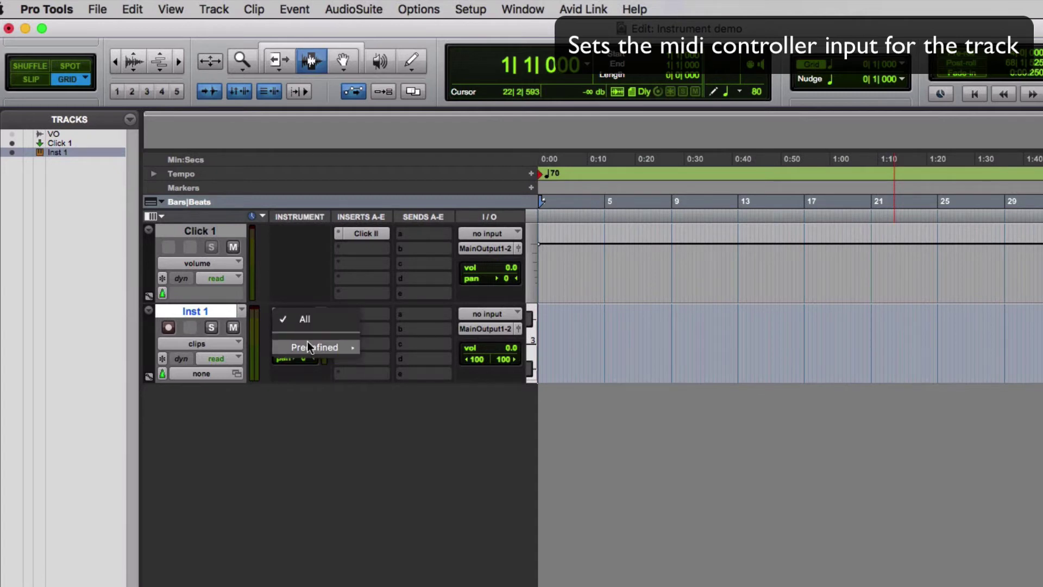
mouse_move(311, 348)
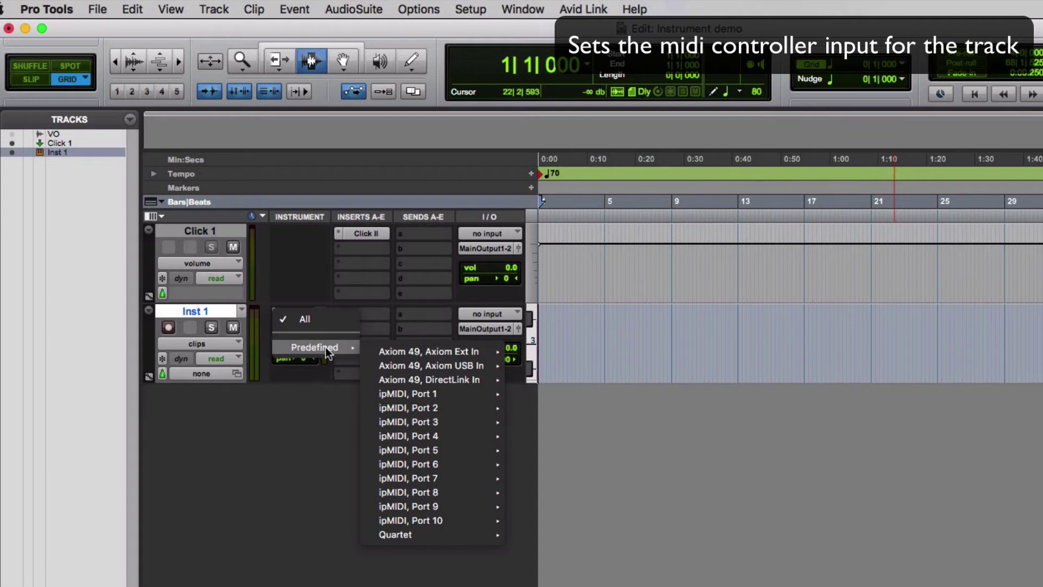
mouse_move(423, 363)
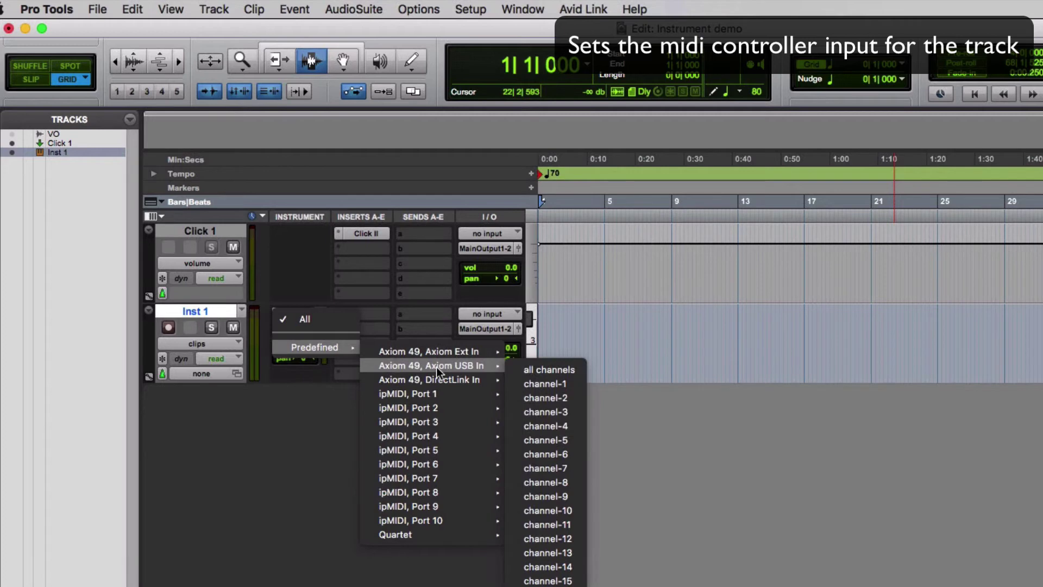
left_click(328, 324)
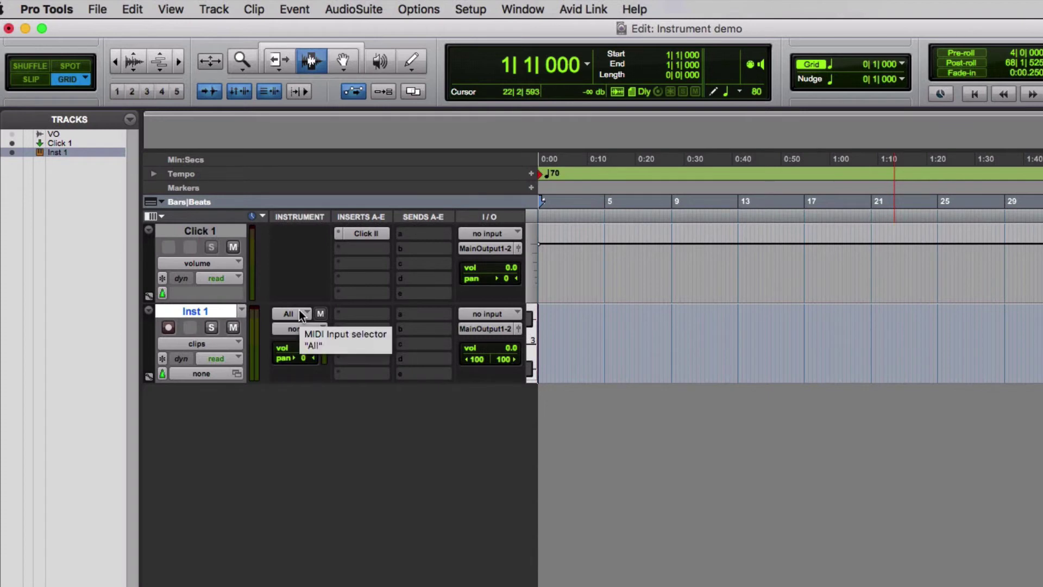
left_click(337, 315)
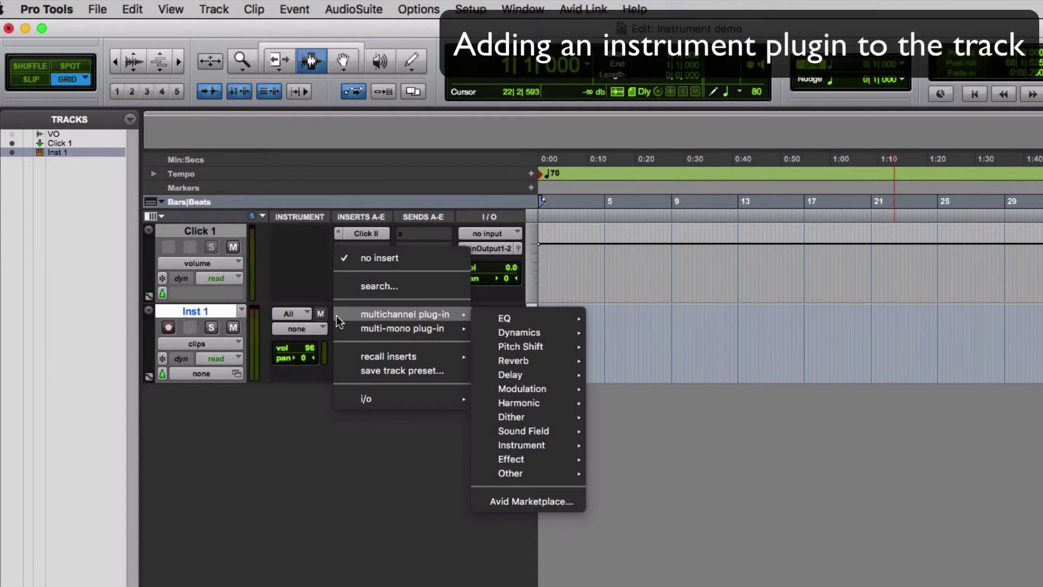
Insert Electric88 (stereo) from the Instrument plug-ins on Inst 1's first insert slot
key("Escape")
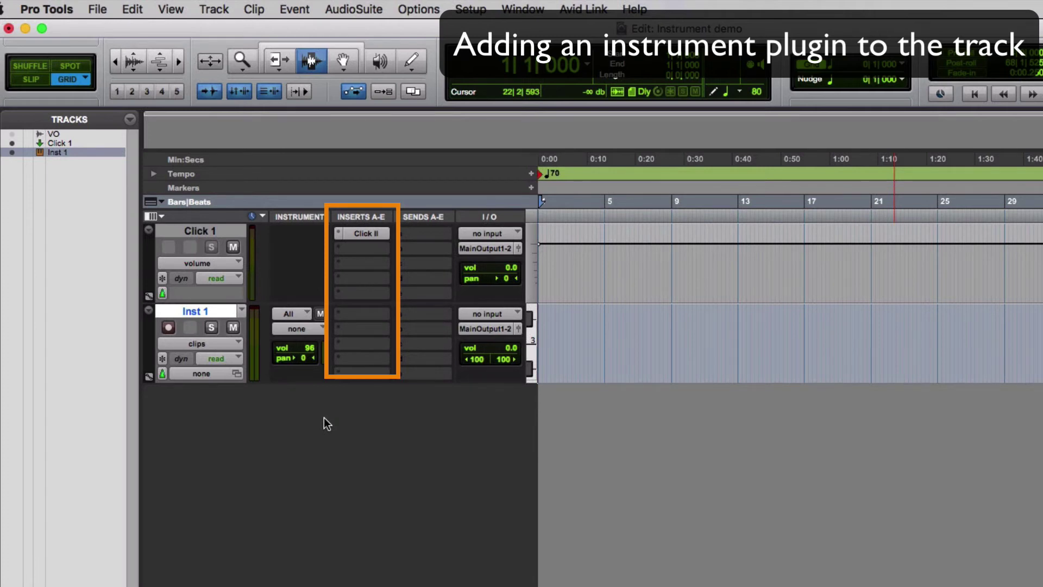
left_click(337, 312)
mouse_move(337, 313)
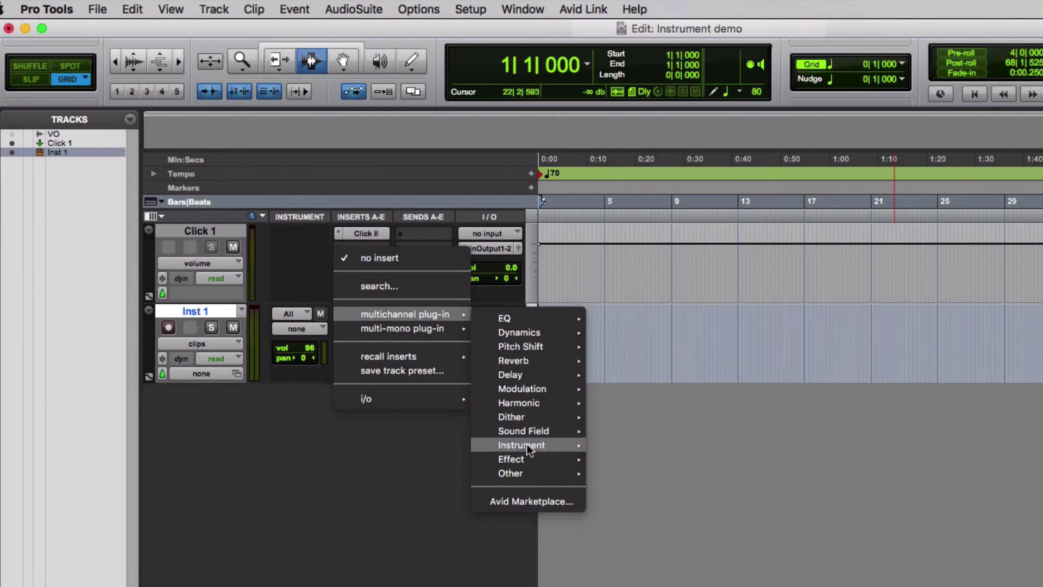
mouse_move(528, 449)
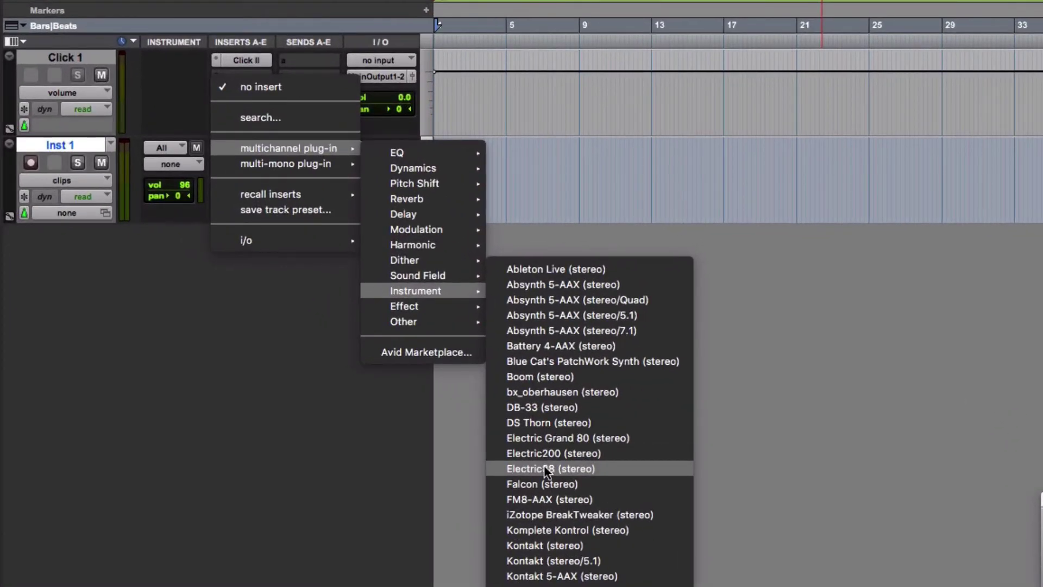
left_click(543, 467)
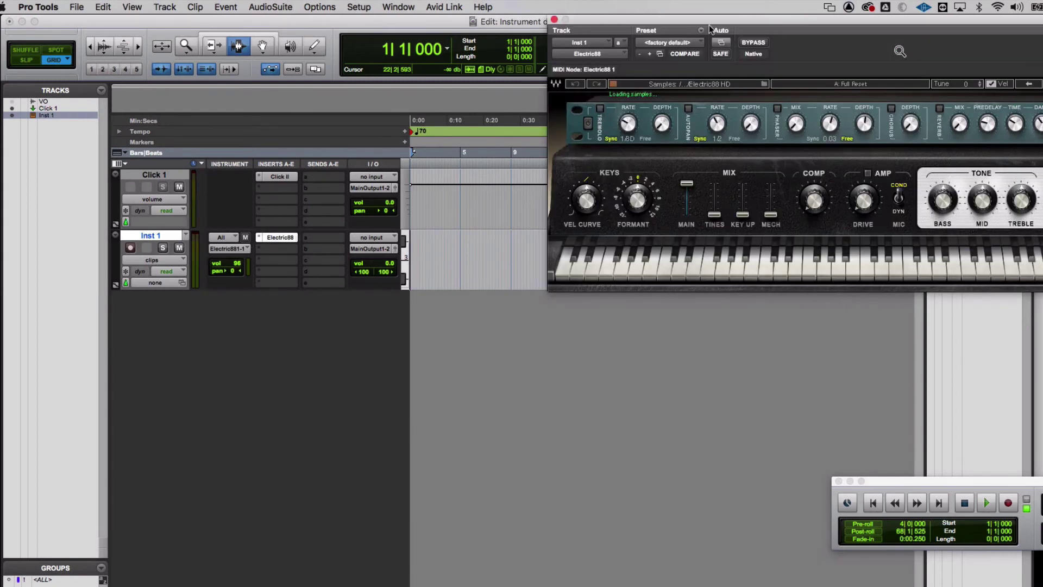
Drag the Electric88 window to the centre, then up-right off the Inserts and Sends columns
left_click_drag(709, 22, 447, 148)
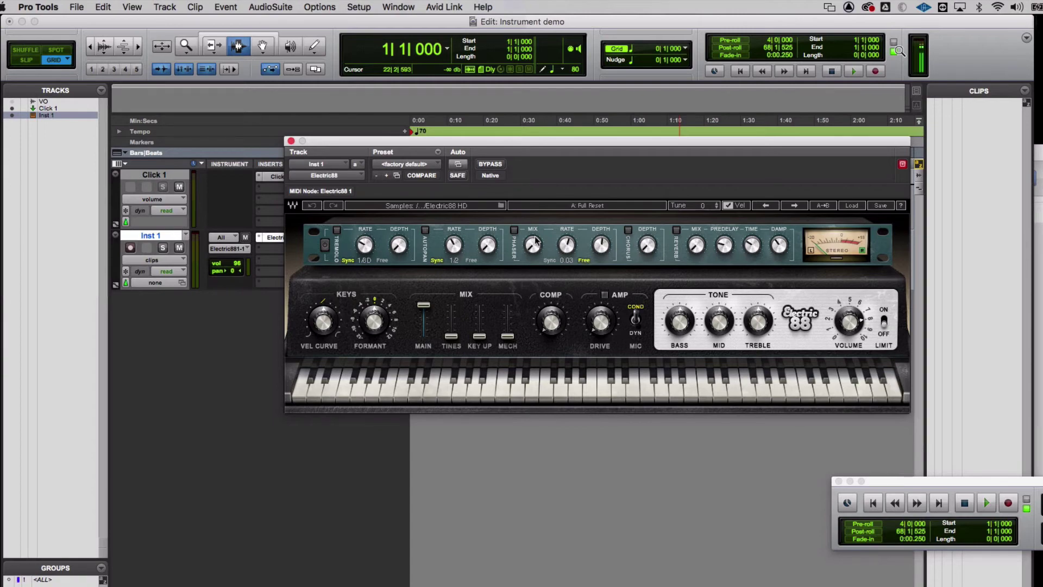
left_click_drag(518, 143, 611, 108)
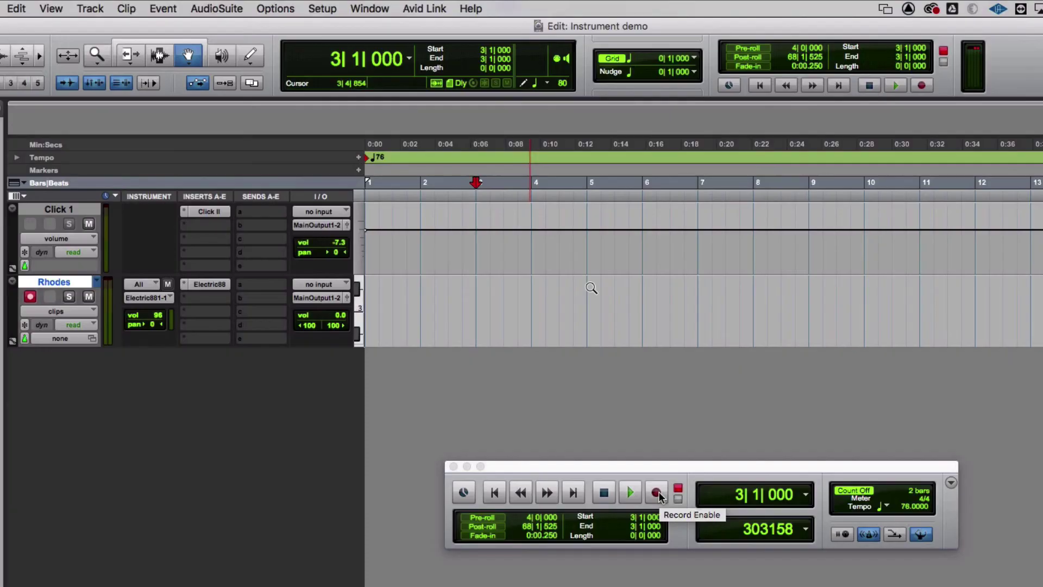
Enable Record on the Transport so playback records onto the Rhodes track
left_click(657, 493)
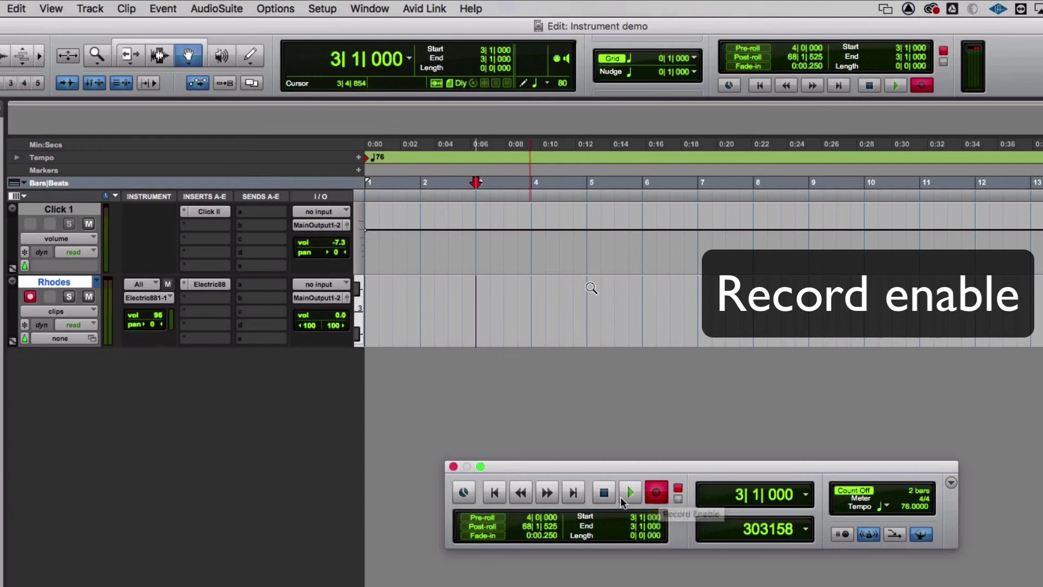